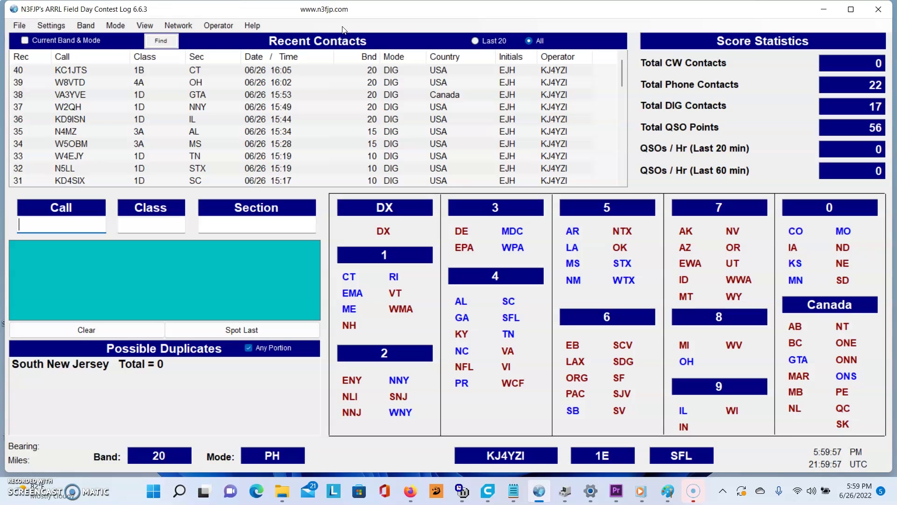
Examine the station class, the worked-section list and the older entries in the recent contacts log.
{"action": "mouse_move", "coordinate": [484, 251]}
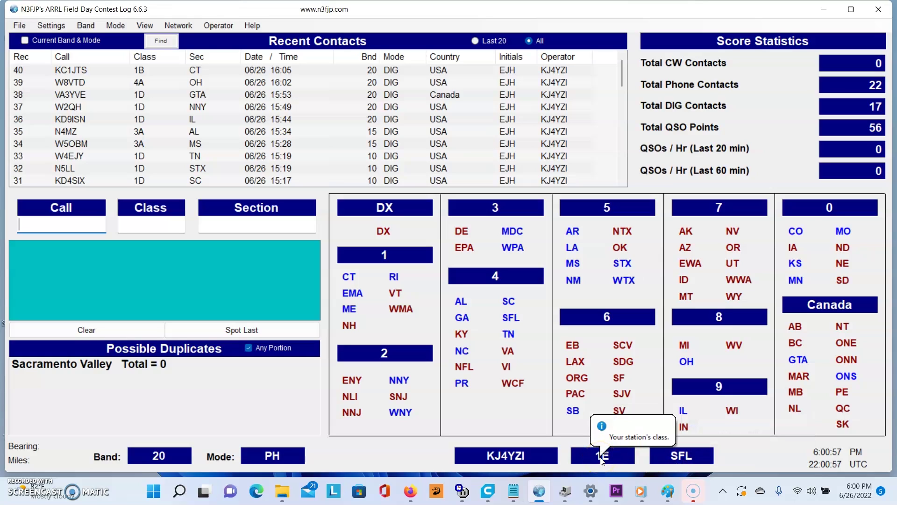
{"action": "left_click", "coordinate": [586, 459]}
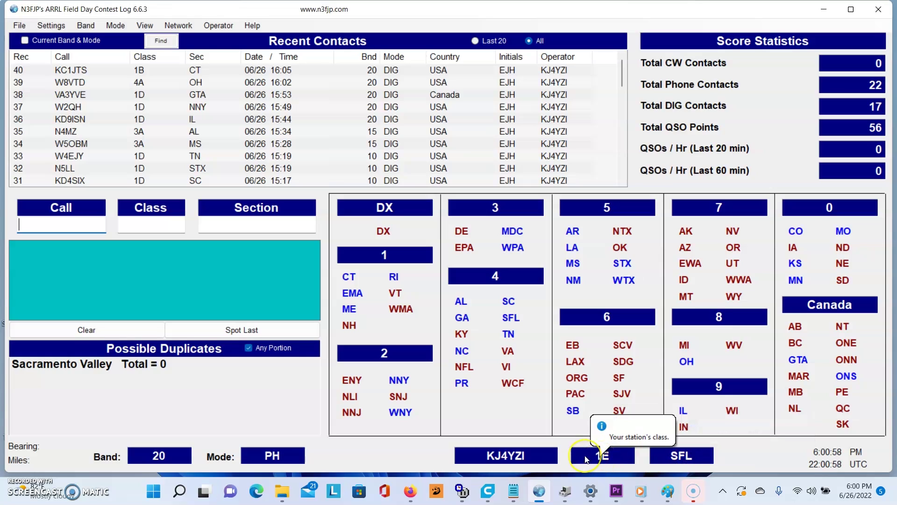
{"action": "left_click", "coordinate": [578, 427]}
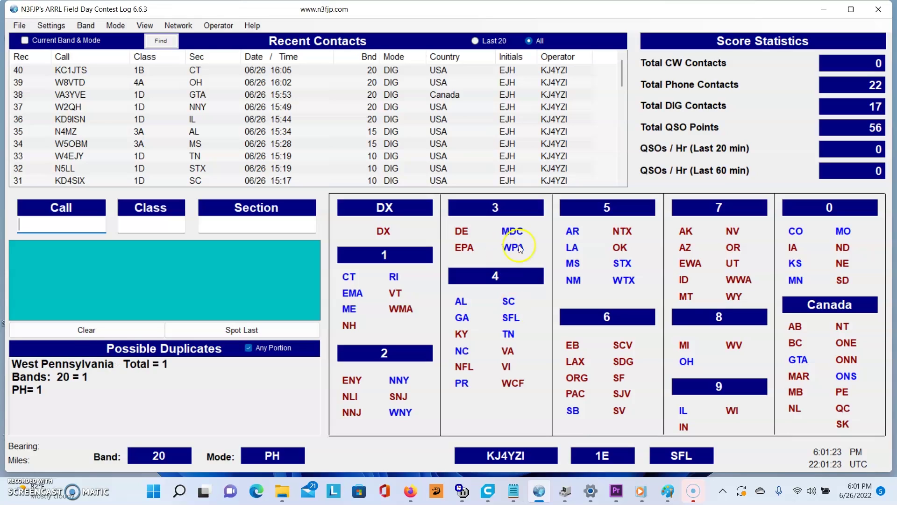
{"action": "left_click", "coordinate": [590, 149]}
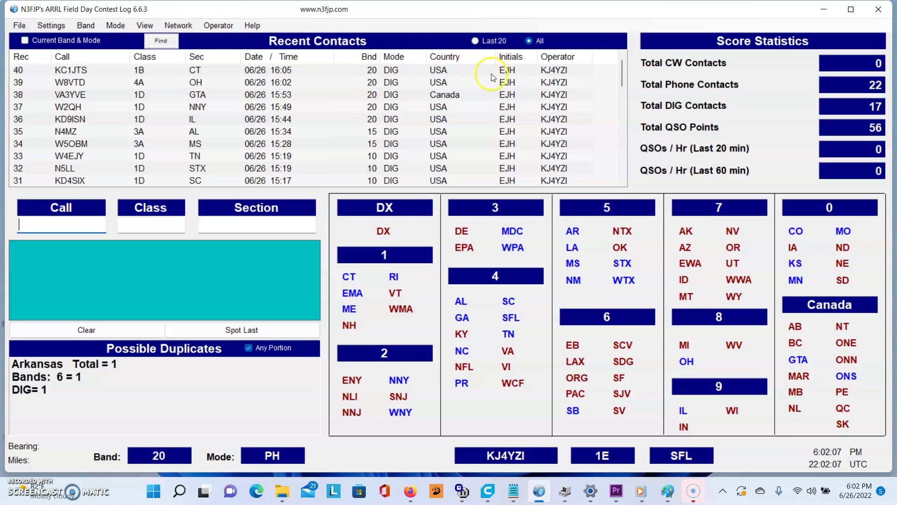
{"action": "left_click", "coordinate": [510, 77]}
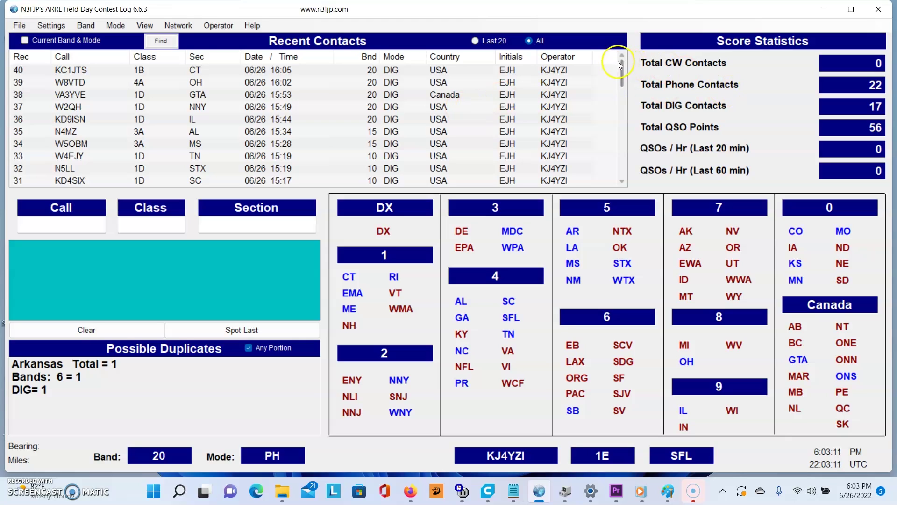
{"action": "left_click_drag", "start_coordinate": [621, 66], "coordinate": [623, 91]}
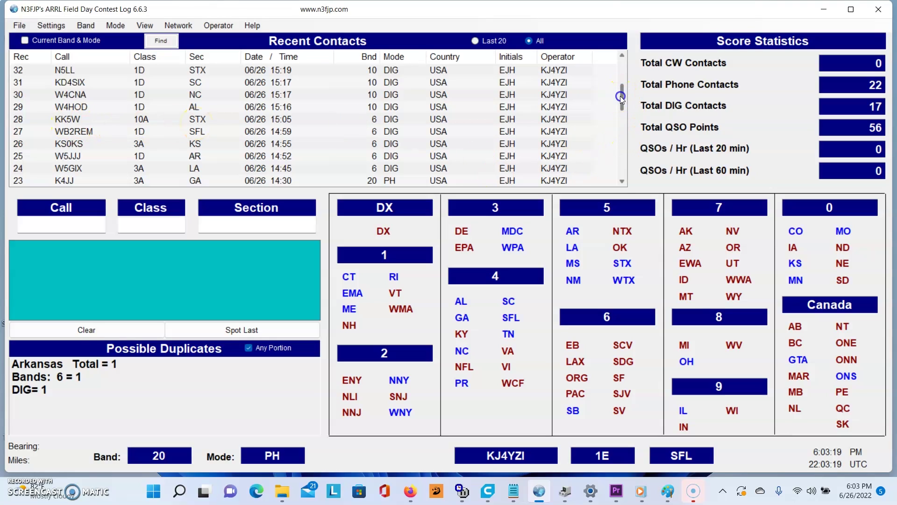
{"action": "left_click_drag", "start_coordinate": [621, 97], "coordinate": [626, 40]}
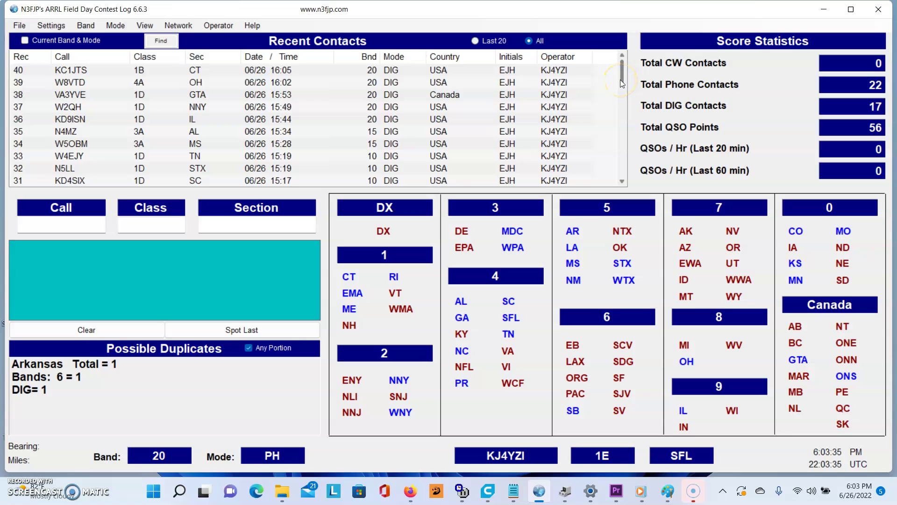
{"action": "left_click", "coordinate": [75, 218]}
{"action": "left_click", "coordinate": [57, 223]}
{"action": "type", "text": "KM4"}
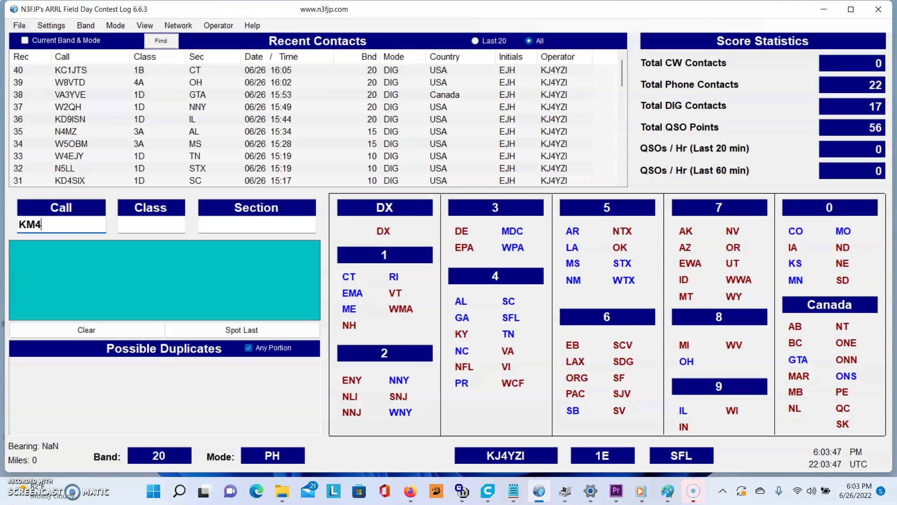
{"action": "type", "text": "MCK"}
{"action": "left_click", "coordinate": [140, 227]}
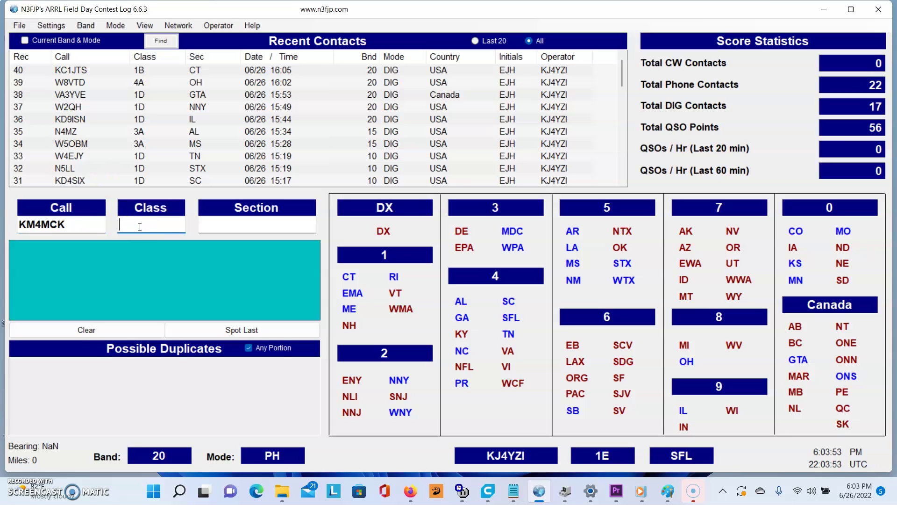
{"action": "type", "text": "1E"}
{"action": "left_click", "coordinate": [250, 223]}
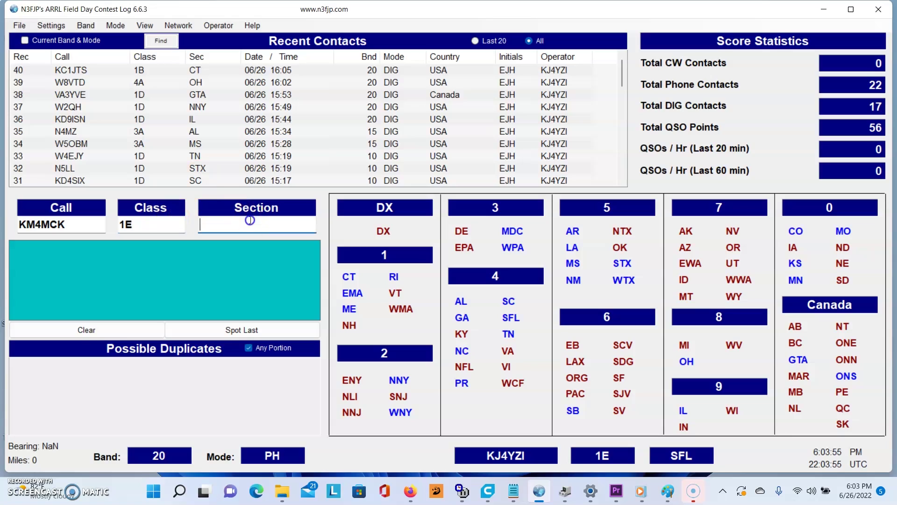
{"action": "type", "text": "SFL"}
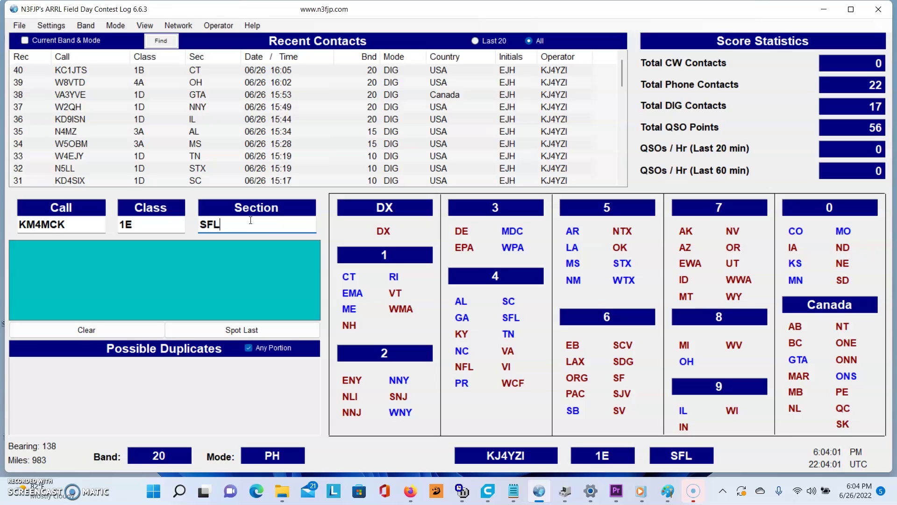
{"action": "mouse_move", "coordinate": [481, 322]}
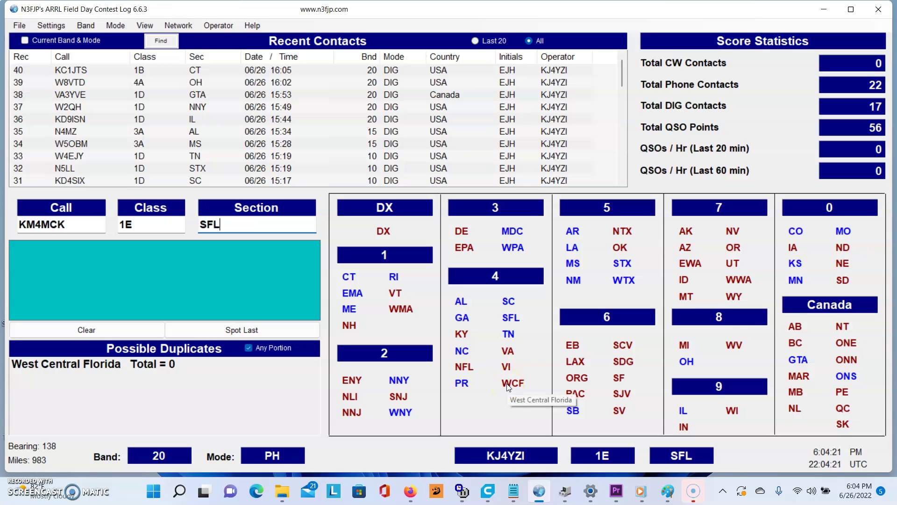
{"action": "left_click", "coordinate": [282, 256]}
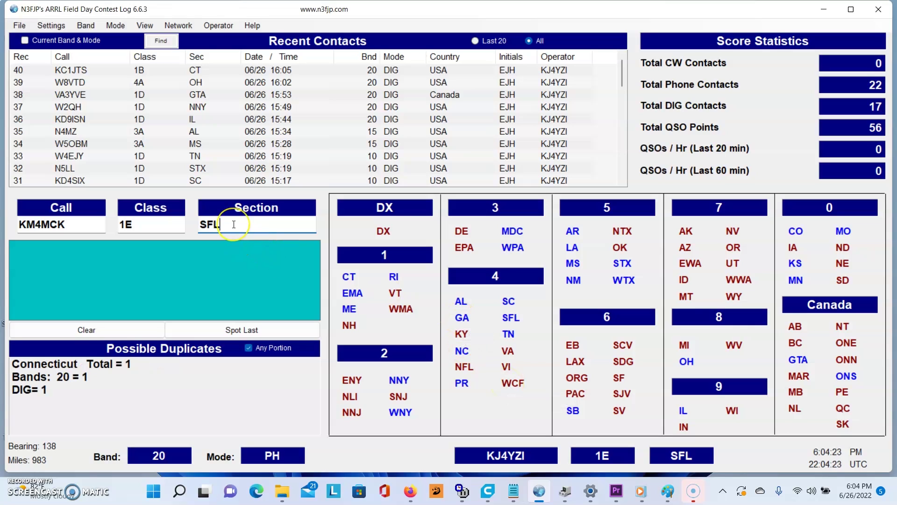
{"action": "key", "text": "BackSpace"}
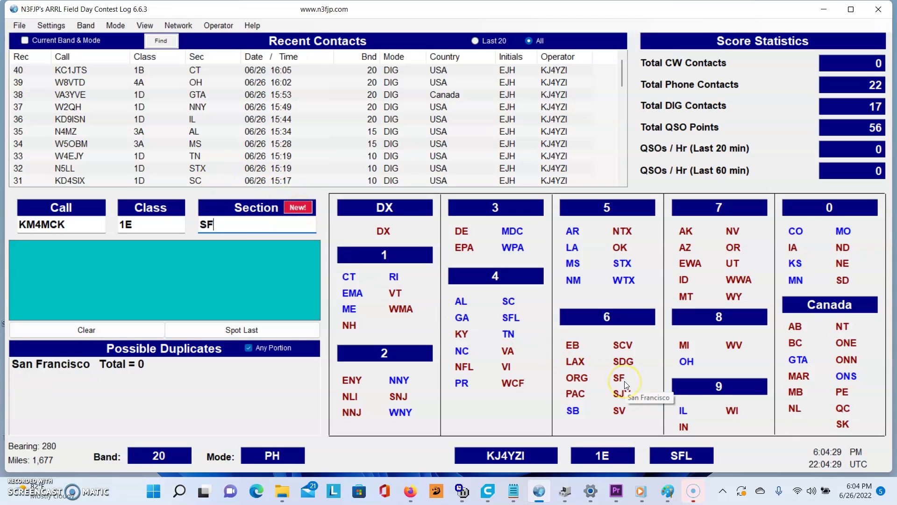
{"action": "key", "text": "BackSpace"}
{"action": "key", "text": "BackSpace"}
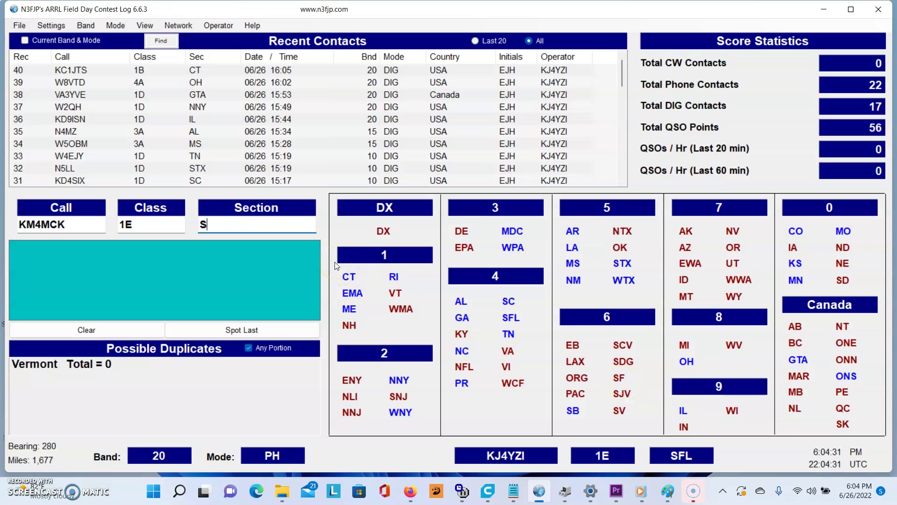
{"action": "left_click", "coordinate": [150, 220]}
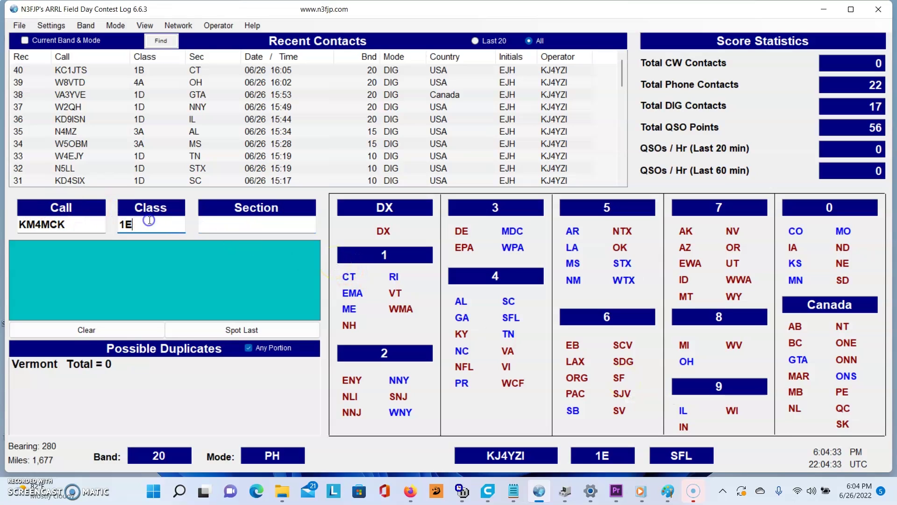
{"action": "key", "text": "BackSpace"}
{"action": "key", "text": "BackSpace"}
{"action": "left_click", "coordinate": [94, 224]}
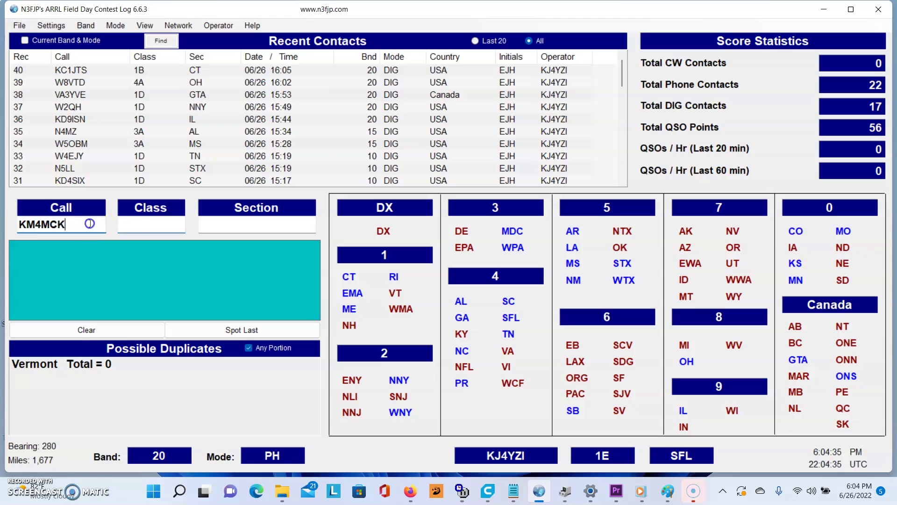
{"action": "key", "text": "BackSpace"}
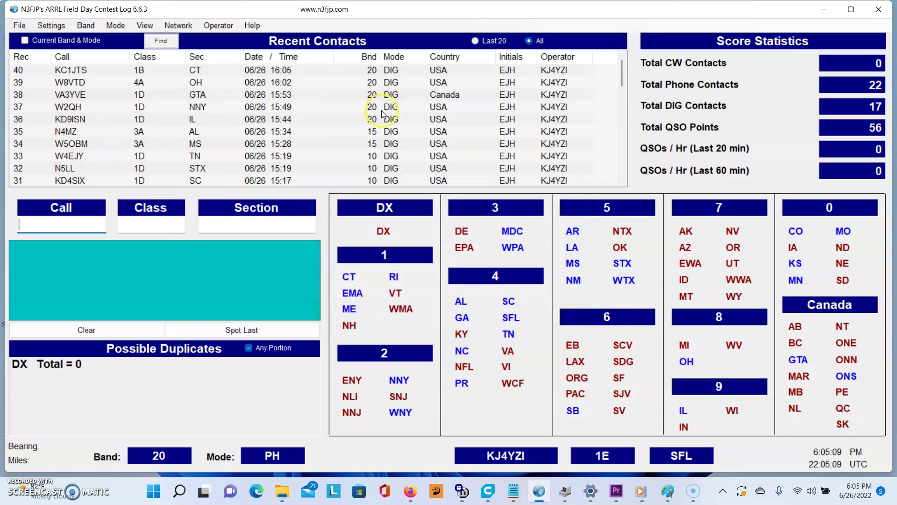
Switch the mode to DIG and check call W2QH for a duplicate contact on the 20 band.
{"action": "left_click", "coordinate": [271, 457]}
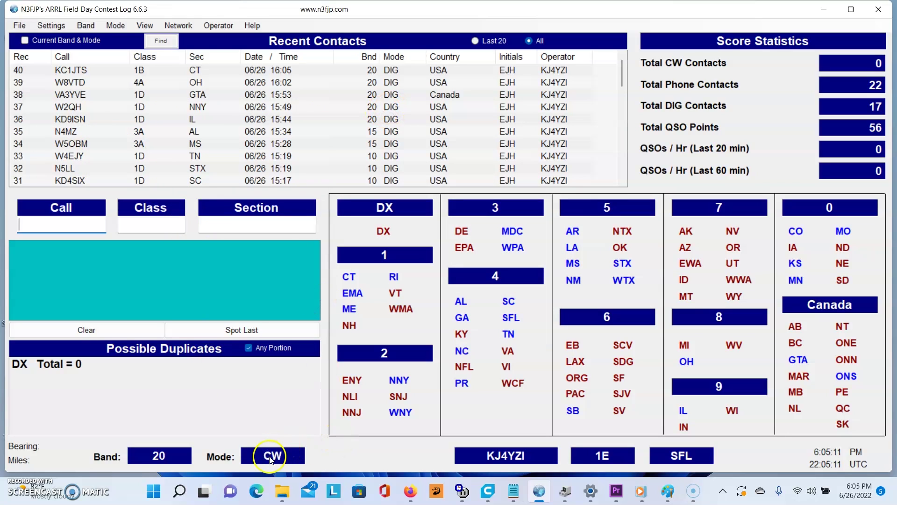
{"action": "left_click", "coordinate": [271, 457]}
{"action": "left_click", "coordinate": [59, 227]}
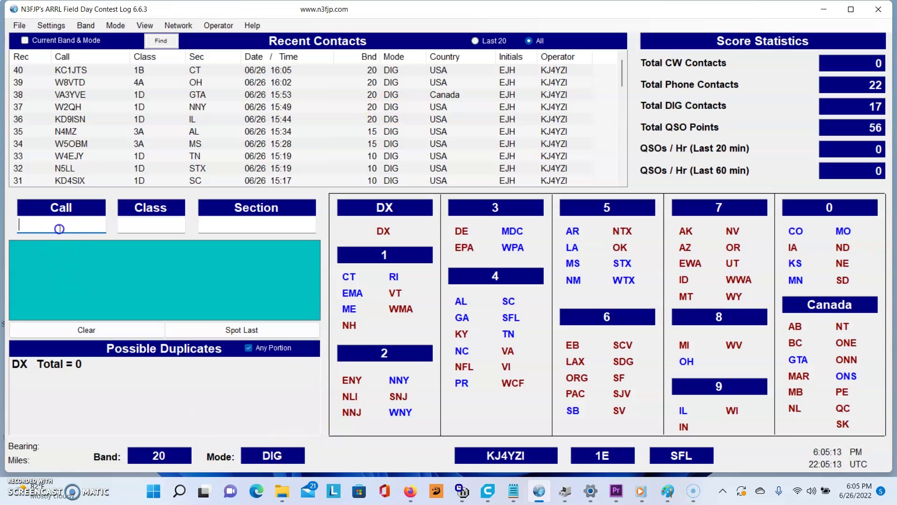
{"action": "type", "text": "W2QH"}
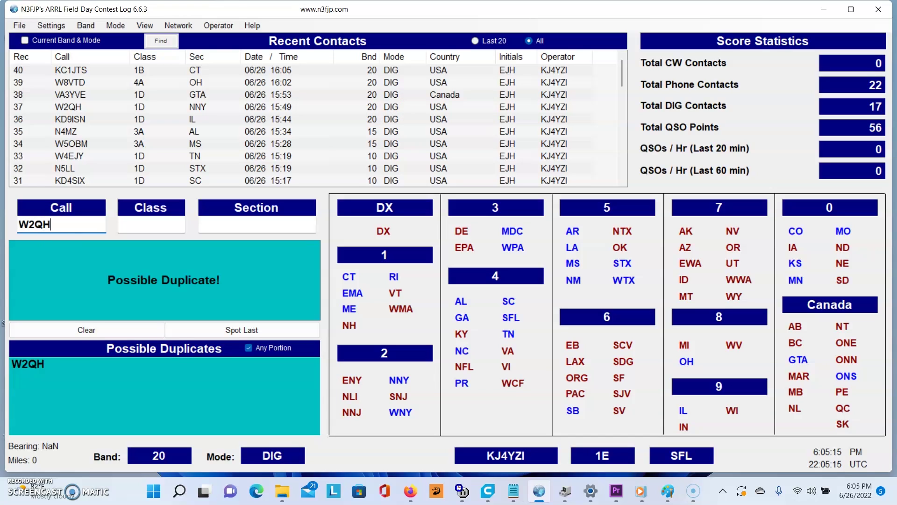
{"action": "left_click", "coordinate": [148, 228]}
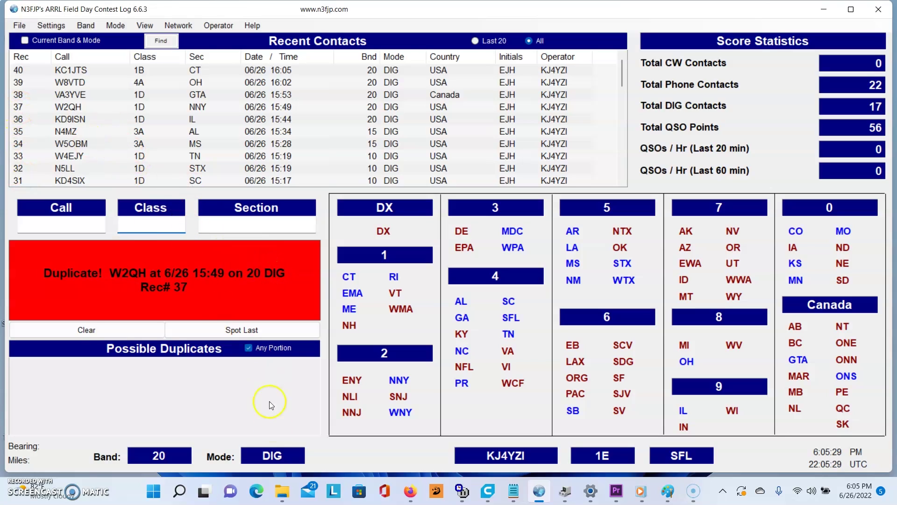
Switch the mode back to PH and check call W2QH again for a duplicate contact.
{"action": "left_click", "coordinate": [277, 457]}
{"action": "left_click", "coordinate": [277, 457]}
{"action": "left_click", "coordinate": [82, 222]}
{"action": "type", "text": "W2QH"}
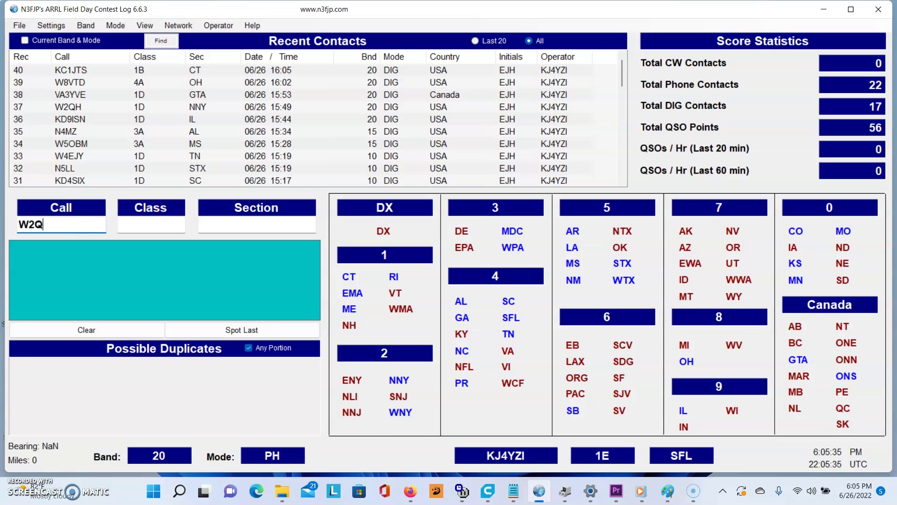
{"action": "left_click", "coordinate": [136, 225]}
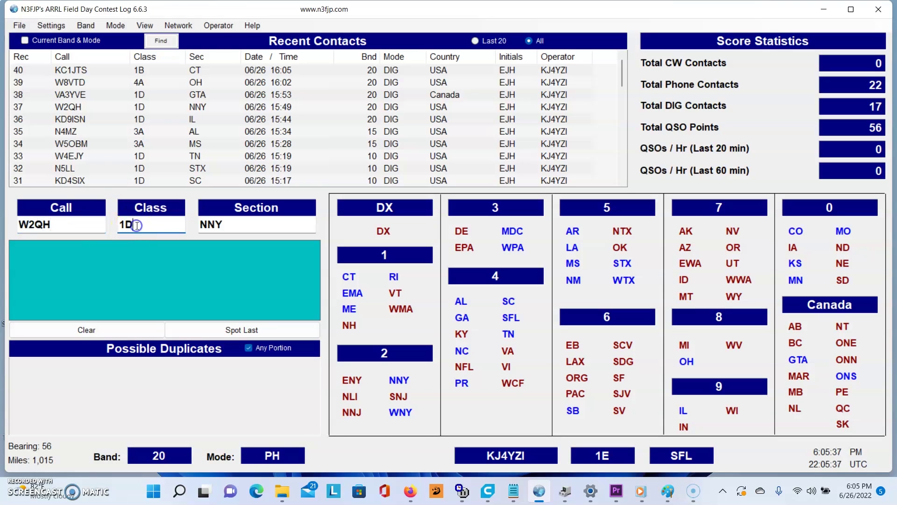
{"action": "left_click", "coordinate": [254, 220]}
{"action": "key", "text": "BackSpace"}
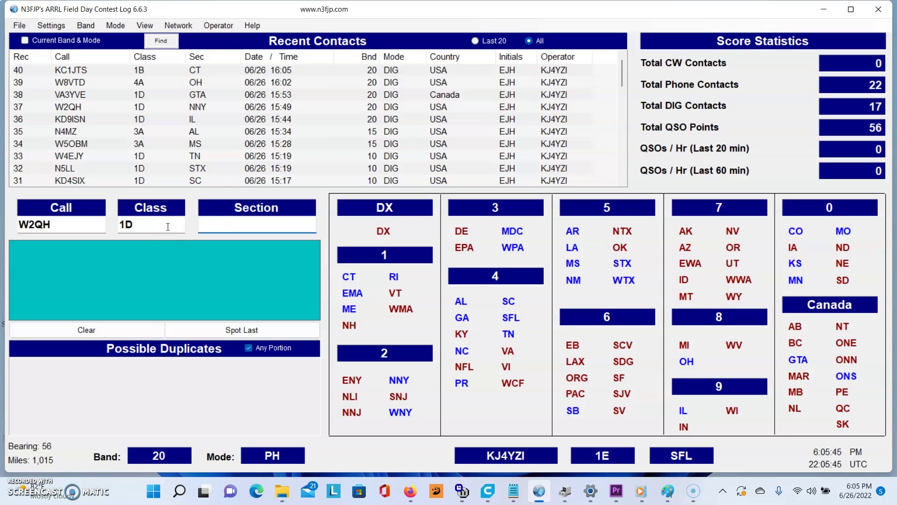
{"action": "left_click", "coordinate": [123, 223]}
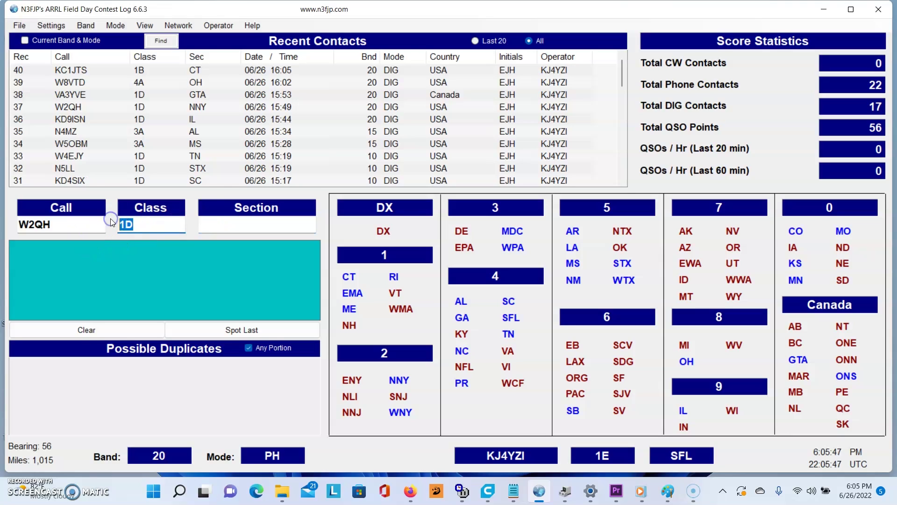
{"action": "key", "text": "BackSpace"}
{"action": "left_click", "coordinate": [72, 223]}
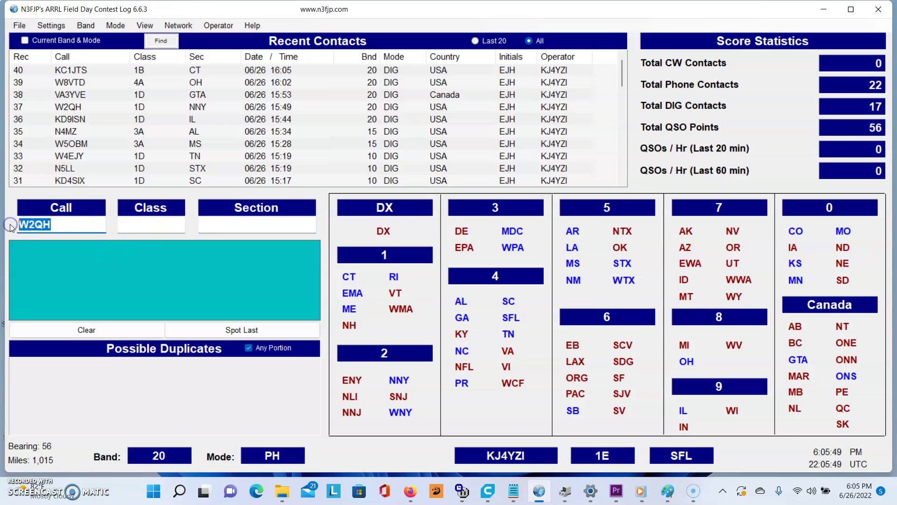
{"action": "key", "text": "BackSpace"}
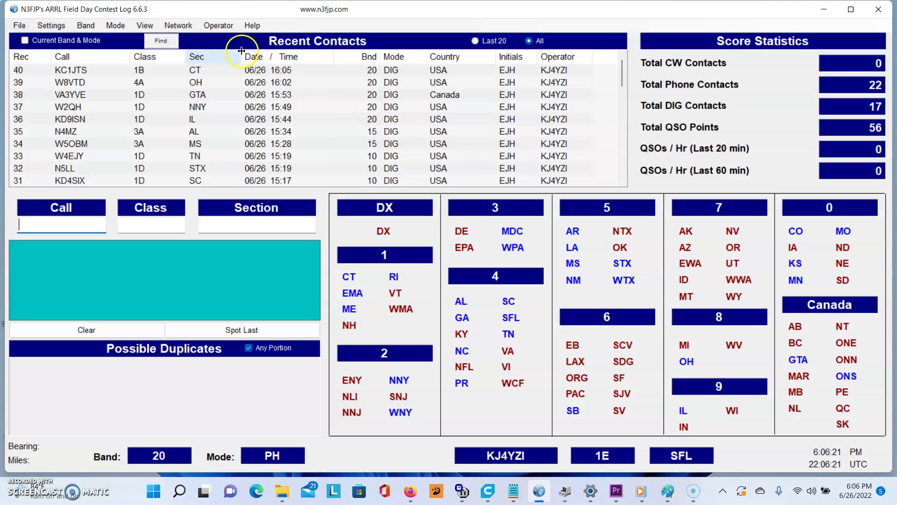
Open the section map, examine which sections have been worked, and close it.
{"action": "left_click", "coordinate": [148, 25]}
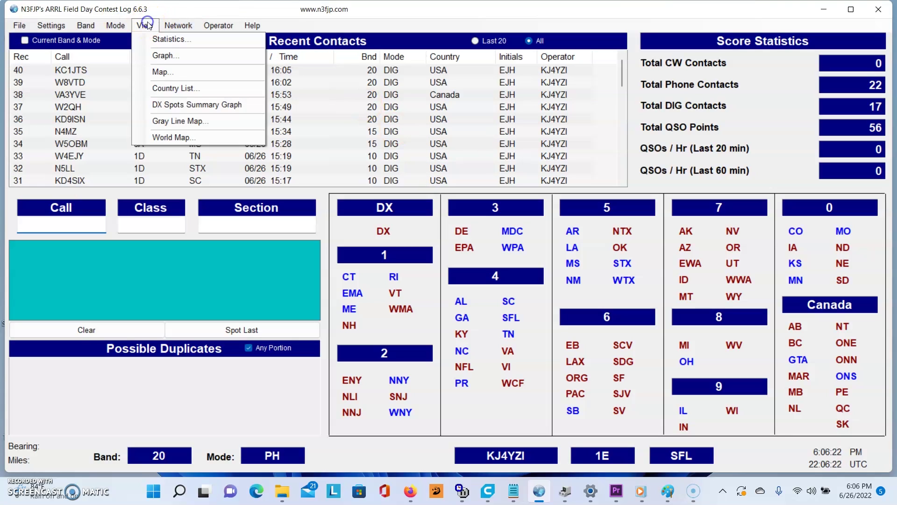
{"action": "left_click", "coordinate": [165, 72]}
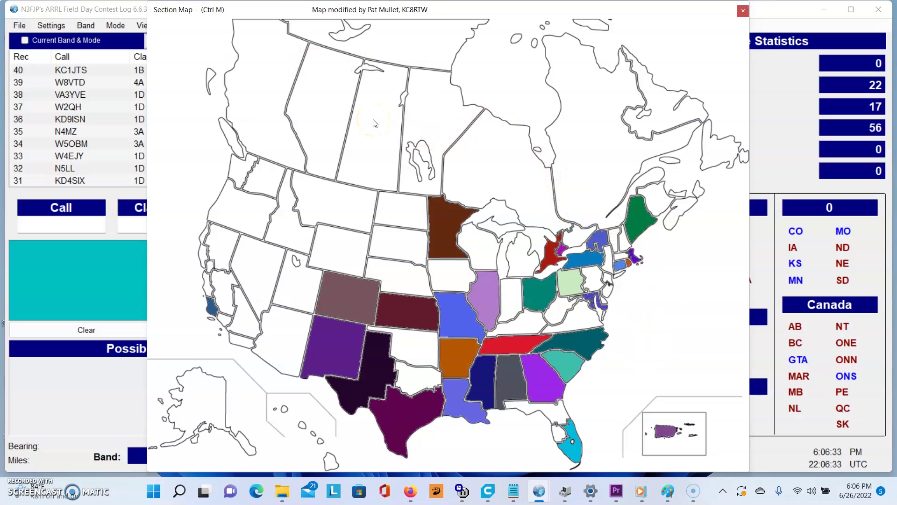
{"action": "left_click", "coordinate": [77, 98]}
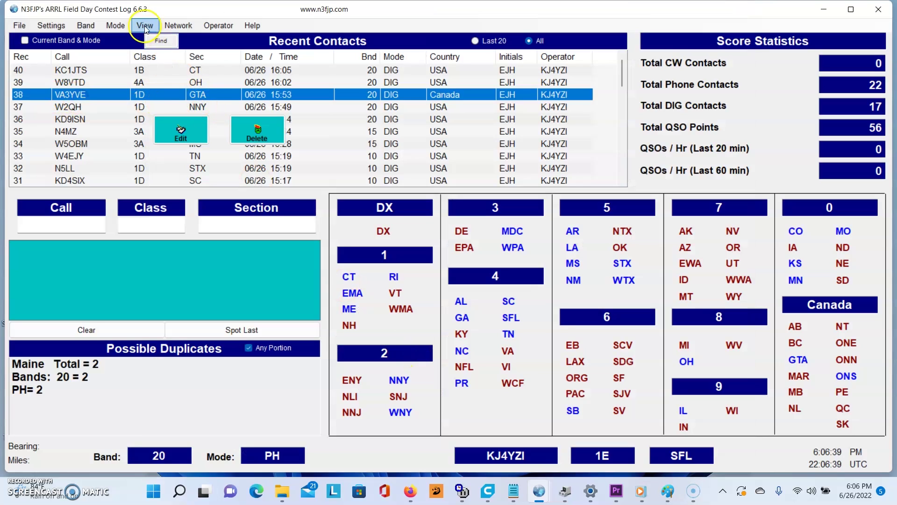
{"action": "left_click", "coordinate": [145, 26]}
{"action": "key", "text": "Escape"}
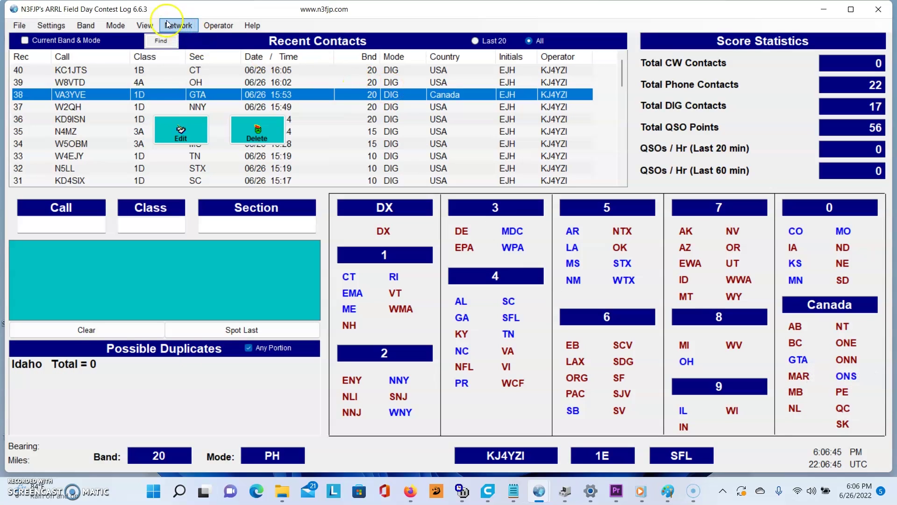
{"action": "left_click", "coordinate": [144, 26]}
{"action": "left_click", "coordinate": [141, 26]}
{"action": "left_click", "coordinate": [141, 27]}
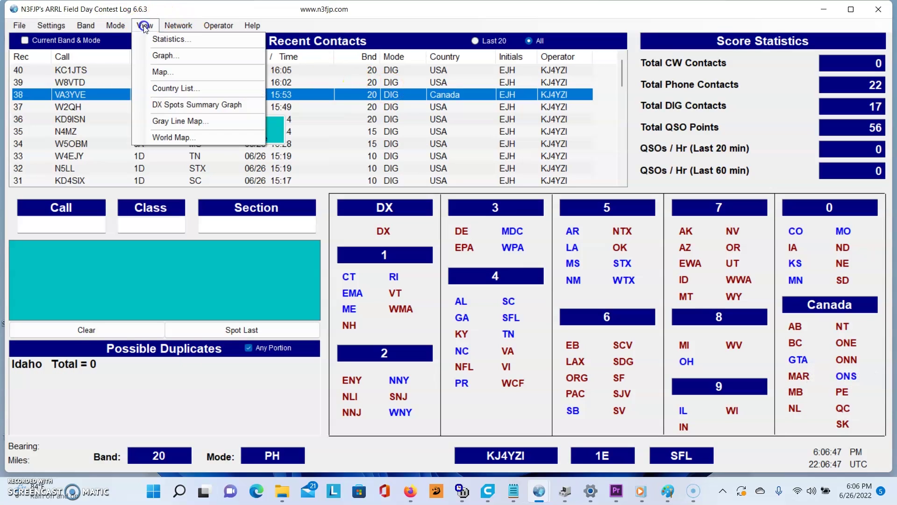
{"action": "left_click", "coordinate": [164, 69]}
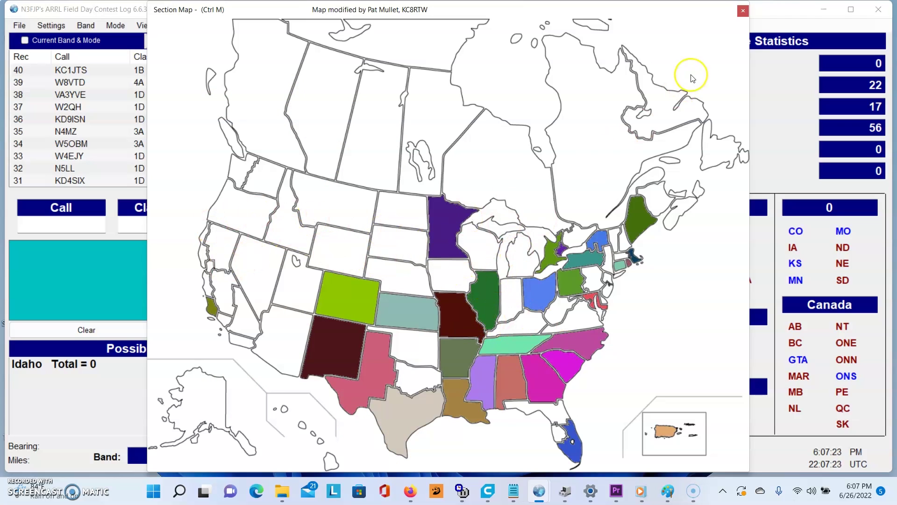
{"action": "left_click", "coordinate": [742, 11]}
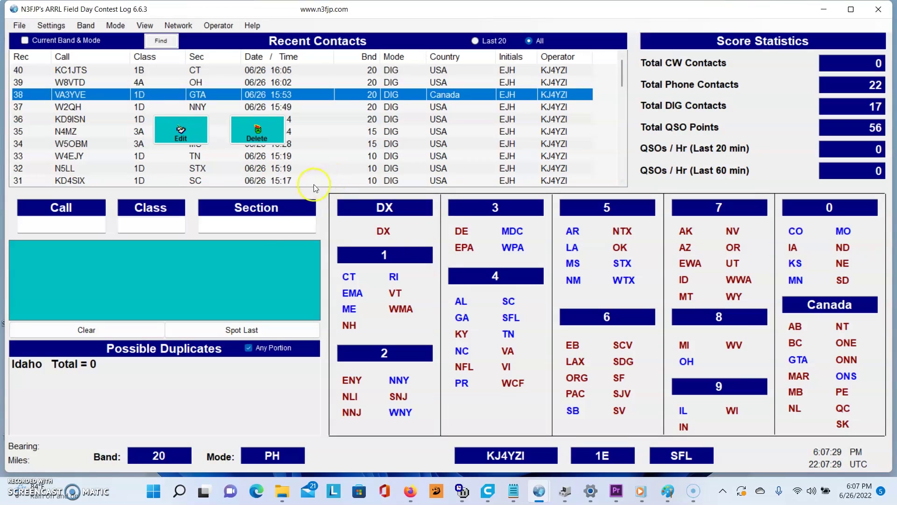
Open the GTA contact, record 38, for editing and cancel without changing it.
{"action": "left_click", "coordinate": [277, 227]}
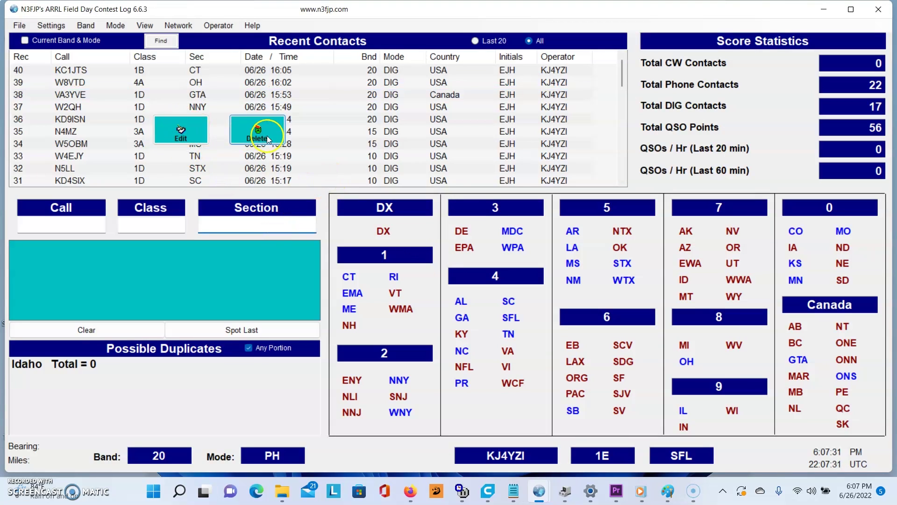
{"action": "left_click", "coordinate": [193, 133]}
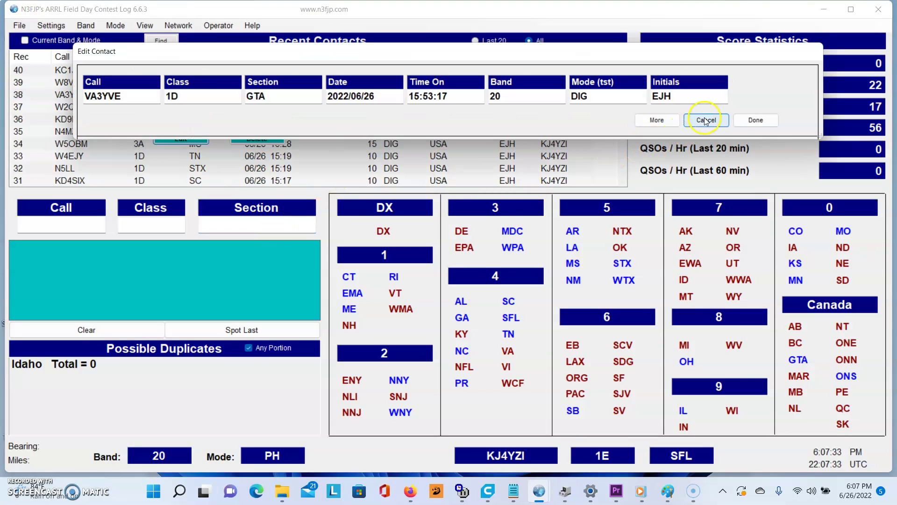
{"action": "left_click", "coordinate": [704, 120]}
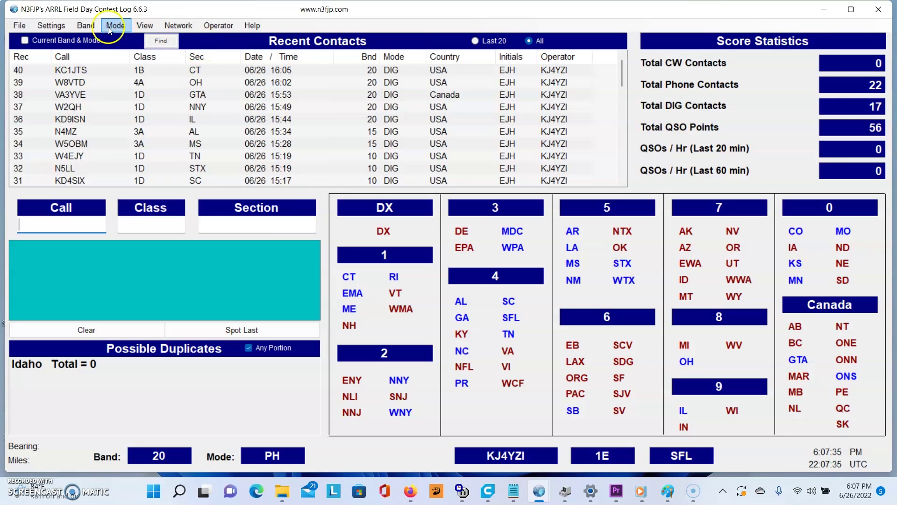
View the available mode choices, then open the operator and initials settings and close them unchanged.
{"action": "left_click", "coordinate": [109, 27]}
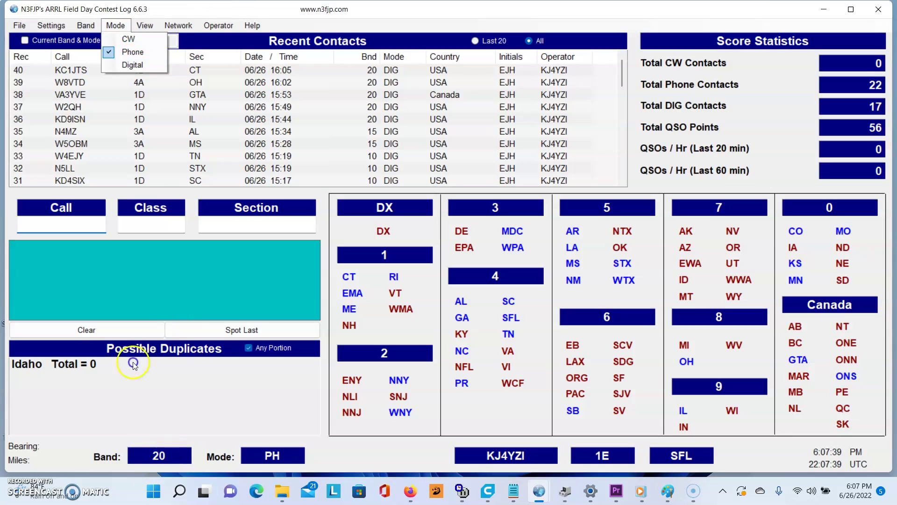
{"action": "left_click", "coordinate": [166, 452]}
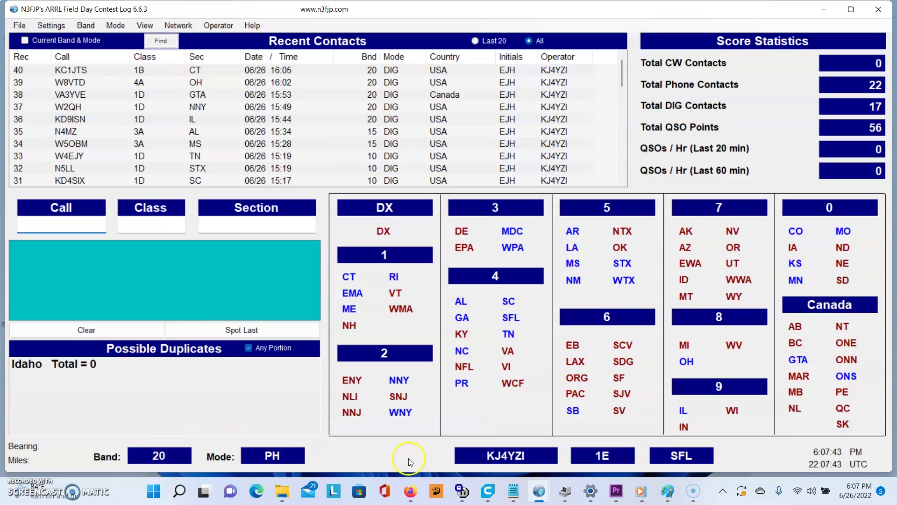
{"action": "left_click", "coordinate": [218, 26]}
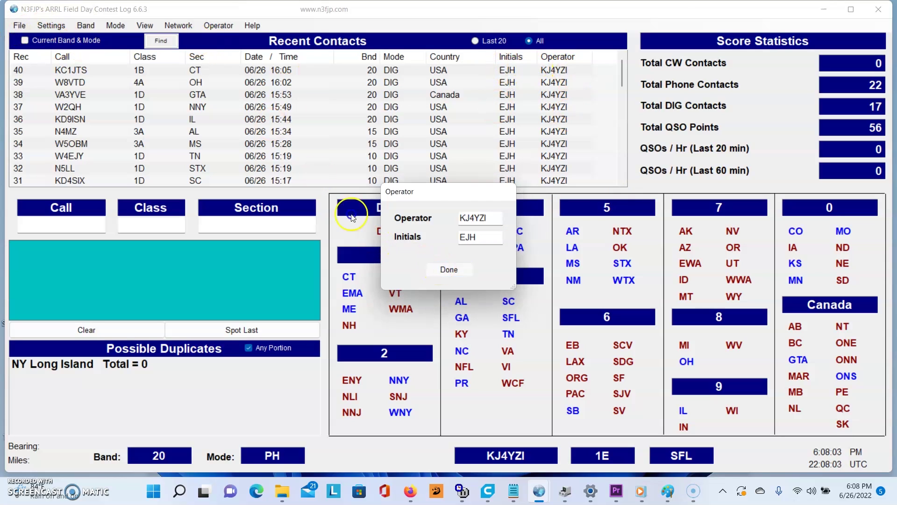
{"action": "left_click", "coordinate": [441, 269]}
Set the logging band to Satellite.
{"action": "left_click", "coordinate": [83, 25]}
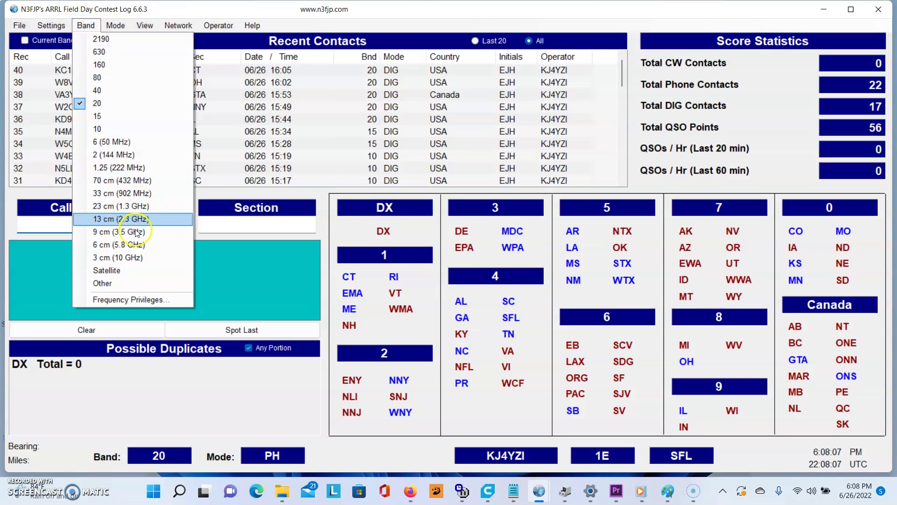
{"action": "left_click", "coordinate": [121, 271]}
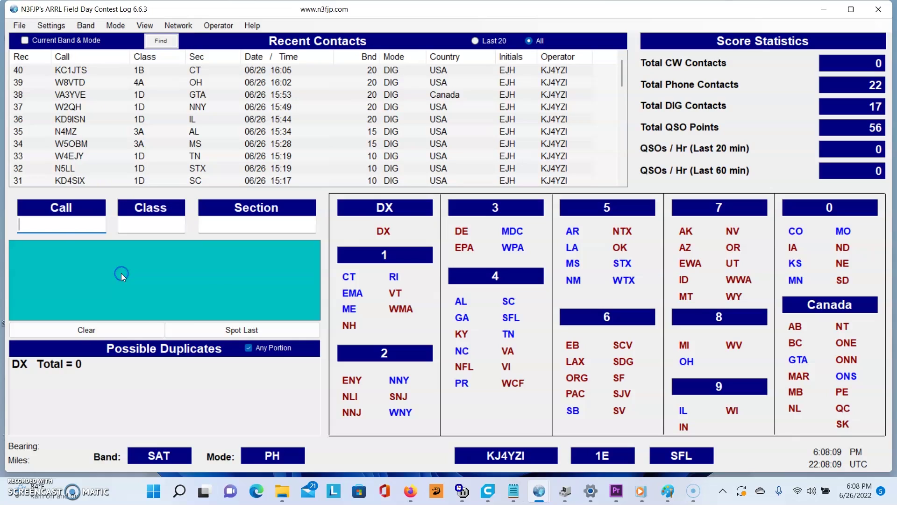
{"action": "mouse_move", "coordinate": [179, 491]}
{"action": "left_click", "coordinate": [606, 457]}
{"action": "left_click", "coordinate": [610, 461]}
{"action": "left_click", "coordinate": [606, 460]}
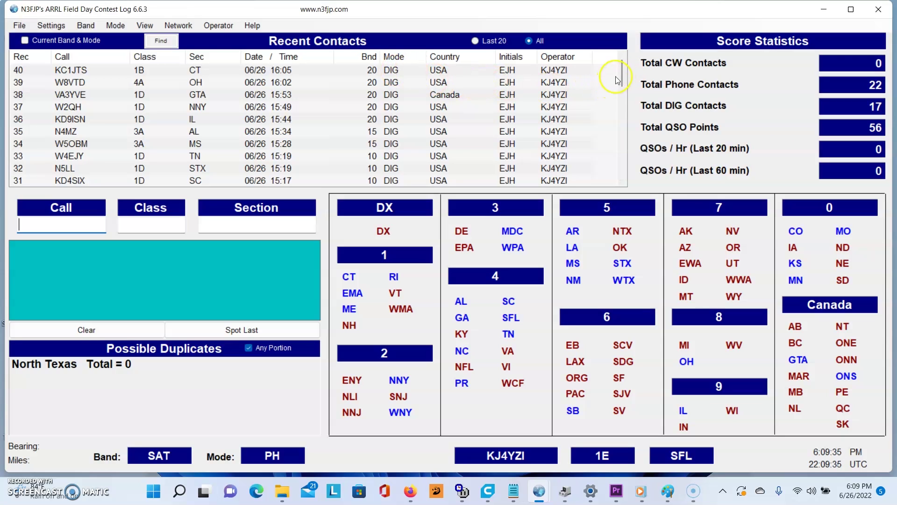
Review the earlier entries in the recent contacts list and return to the newest ones.
{"action": "left_click_drag", "start_coordinate": [624, 72], "coordinate": [592, 104]}
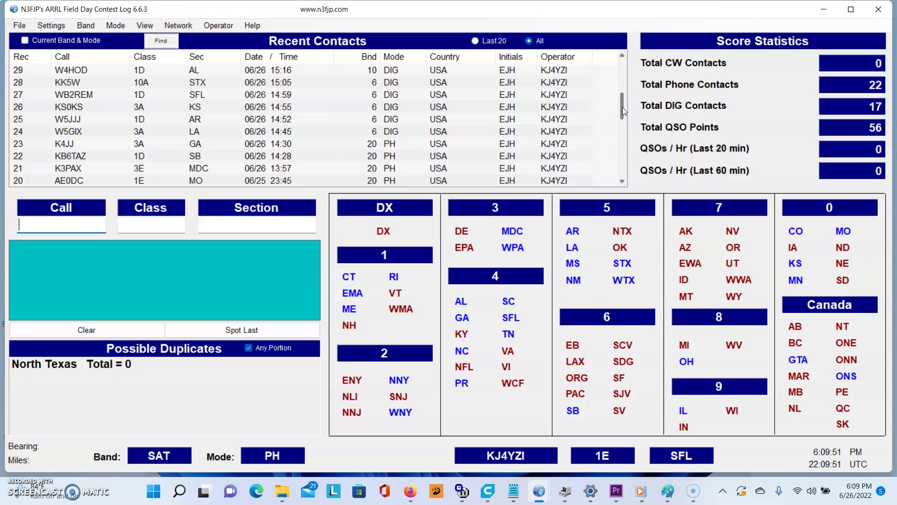
{"action": "left_click_drag", "start_coordinate": [623, 108], "coordinate": [626, 93]}
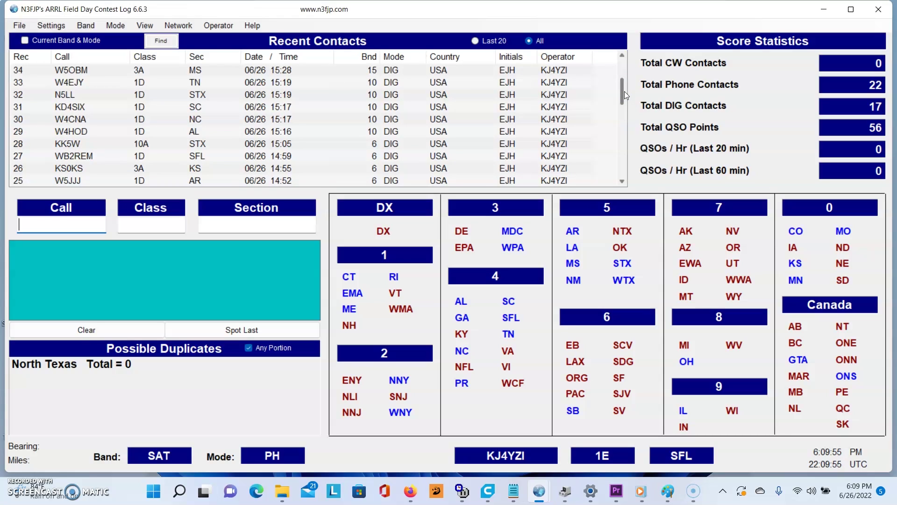
{"action": "left_click_drag", "start_coordinate": [620, 86], "coordinate": [621, 69]}
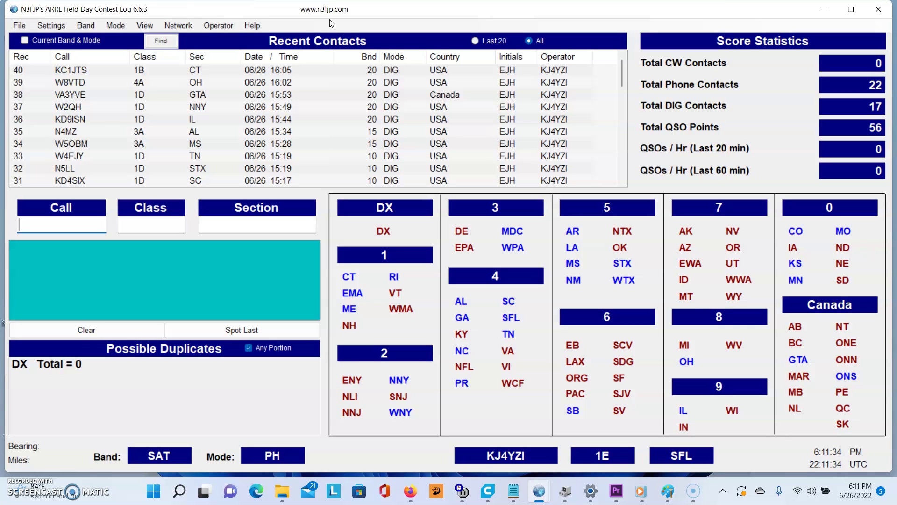
Check the contact totals by band and mode for the MDC and WPA sections.
{"action": "left_click", "coordinate": [512, 232]}
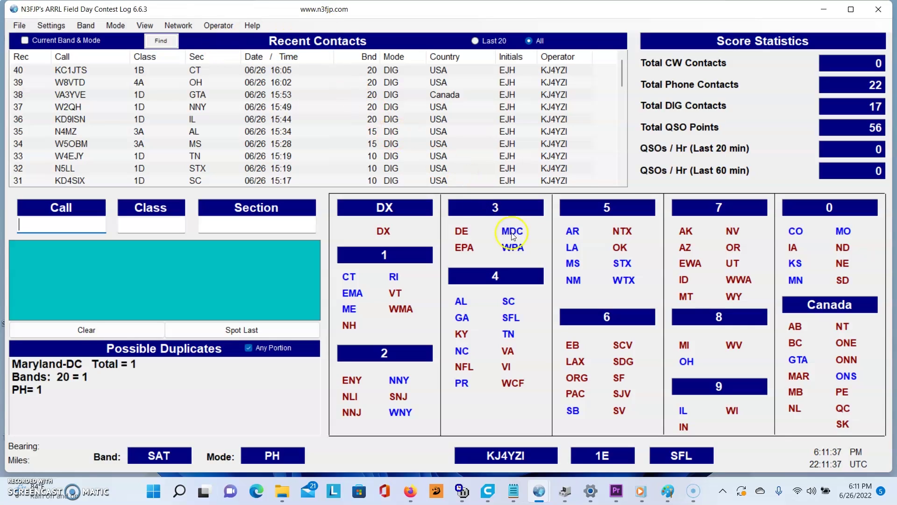
{"action": "left_click", "coordinate": [513, 247]}
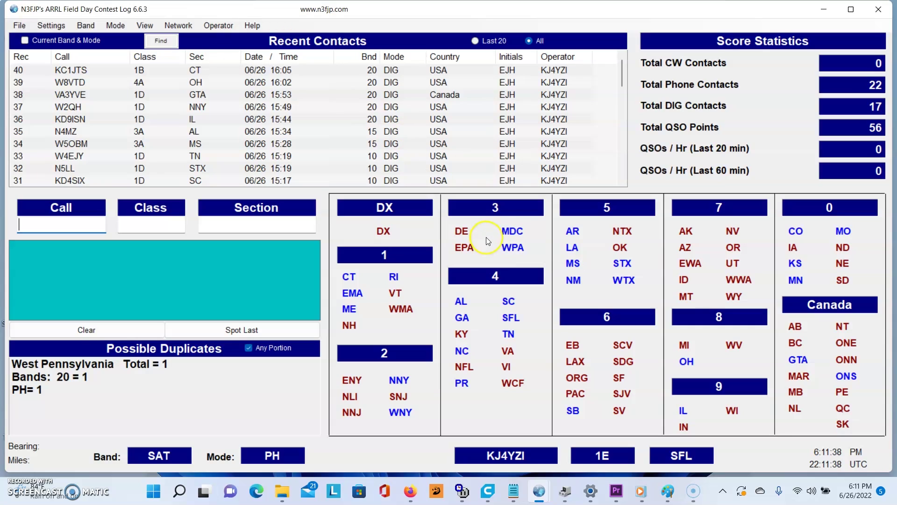